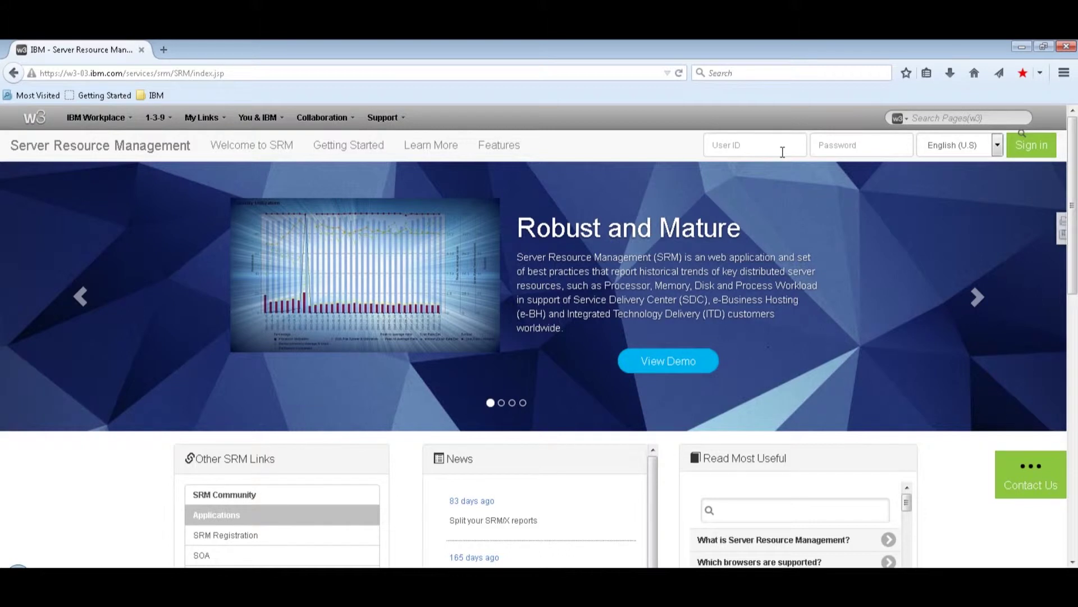
- Sign in to SRM with the previously used user ID and the account password
{"action": "scroll", "coordinate": [1070, 240], "scroll_direction": "down", "scroll_amount": 3}
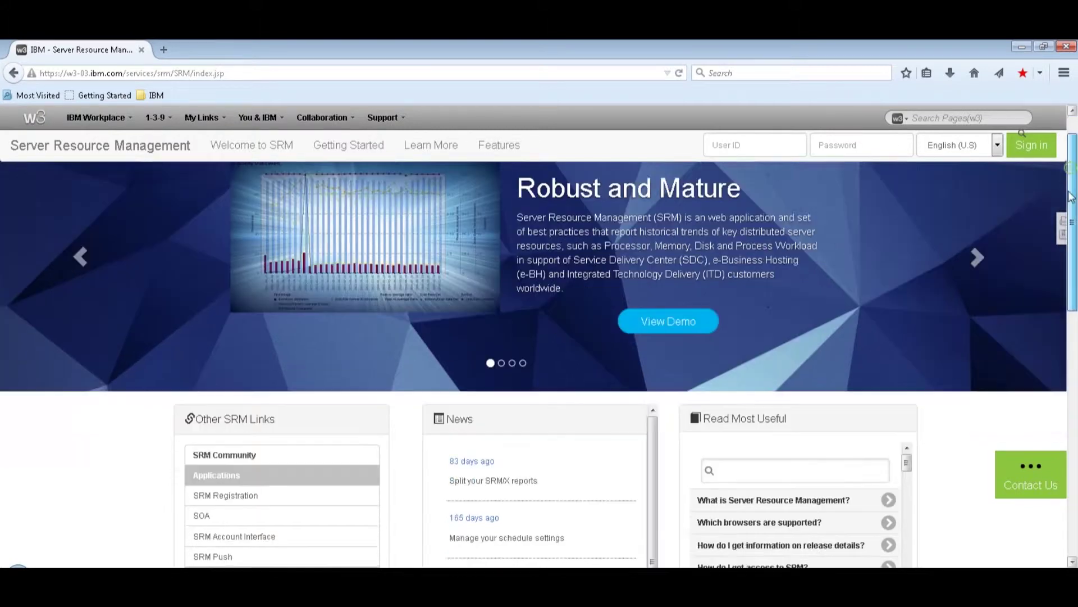
{"action": "scroll", "coordinate": [1071, 241], "scroll_direction": "down", "scroll_amount": 3}
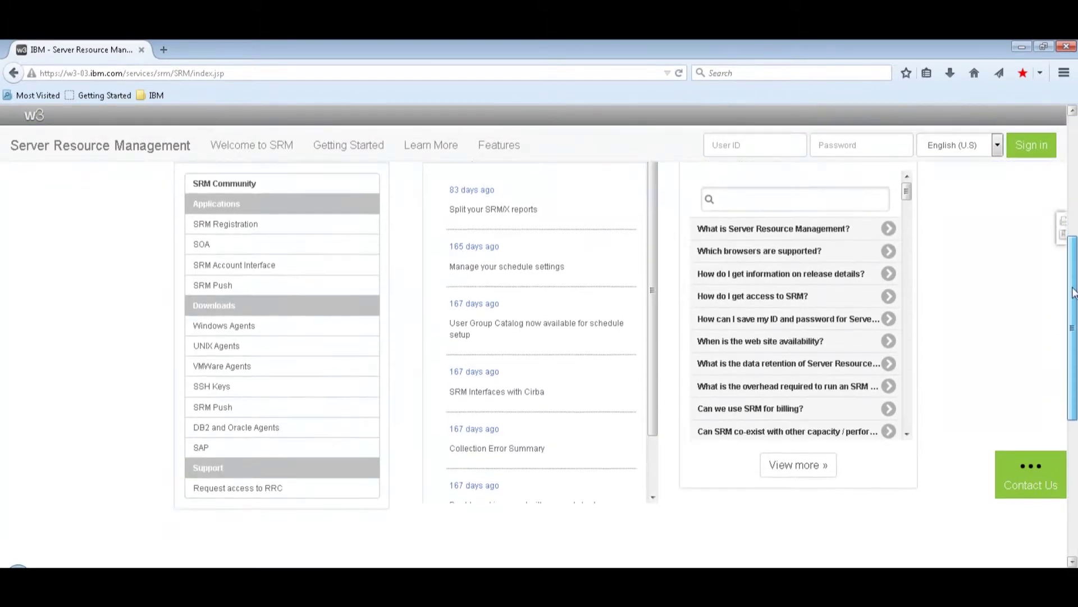
{"action": "scroll", "coordinate": [1073, 256], "scroll_direction": "up", "scroll_amount": 6}
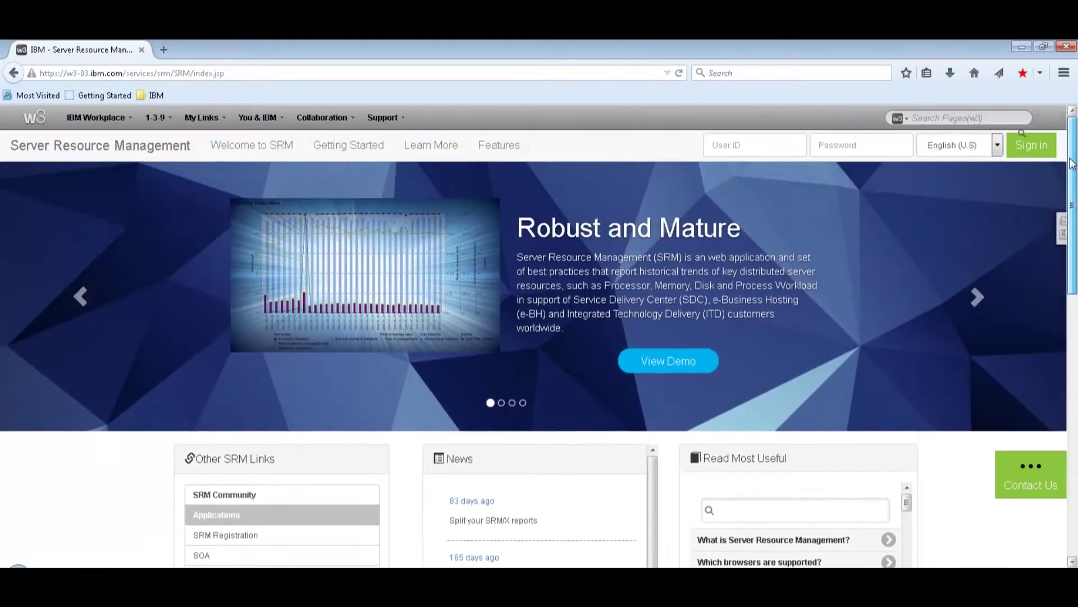
{"action": "left_click", "coordinate": [728, 140]}
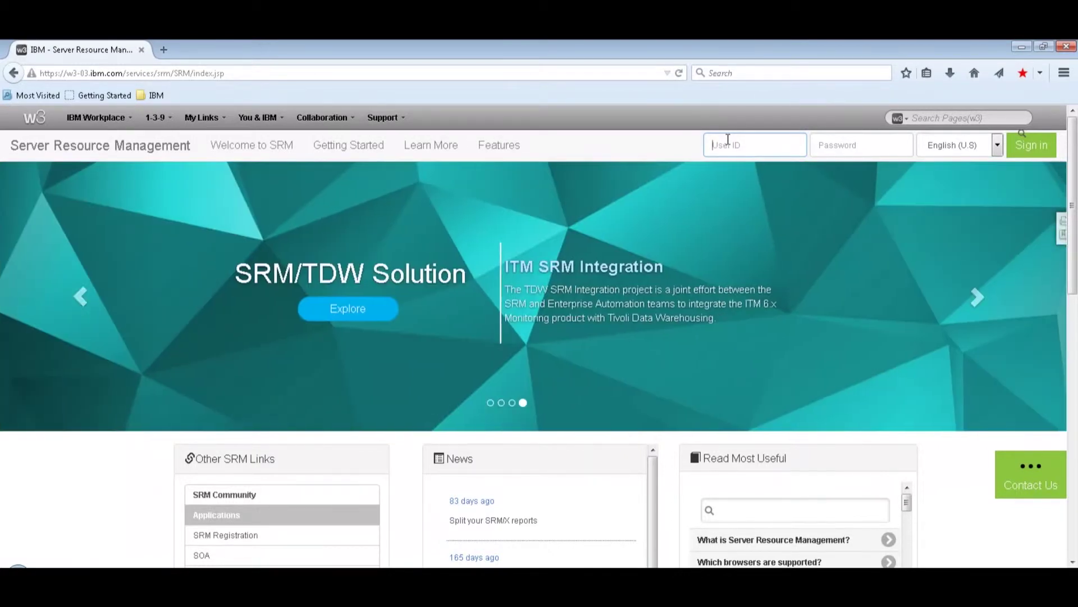
{"action": "type", "text": "az"}
{"action": "left_click", "coordinate": [729, 161]}
{"action": "left_click", "coordinate": [814, 147]}
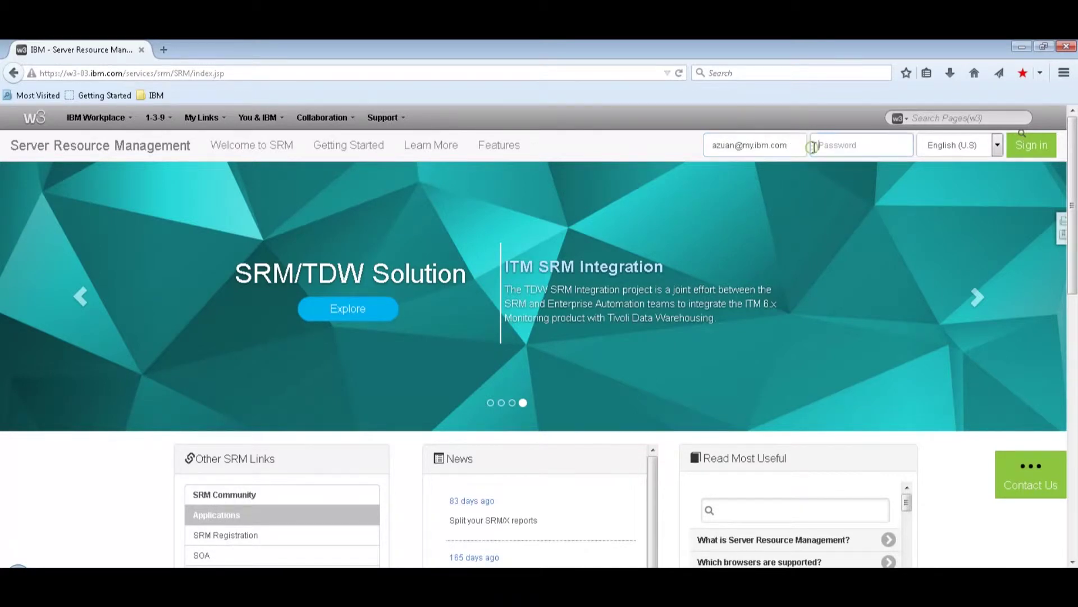
{"action": "type", "text": "•••••••••••••"}
{"action": "key", "text": "Return"}
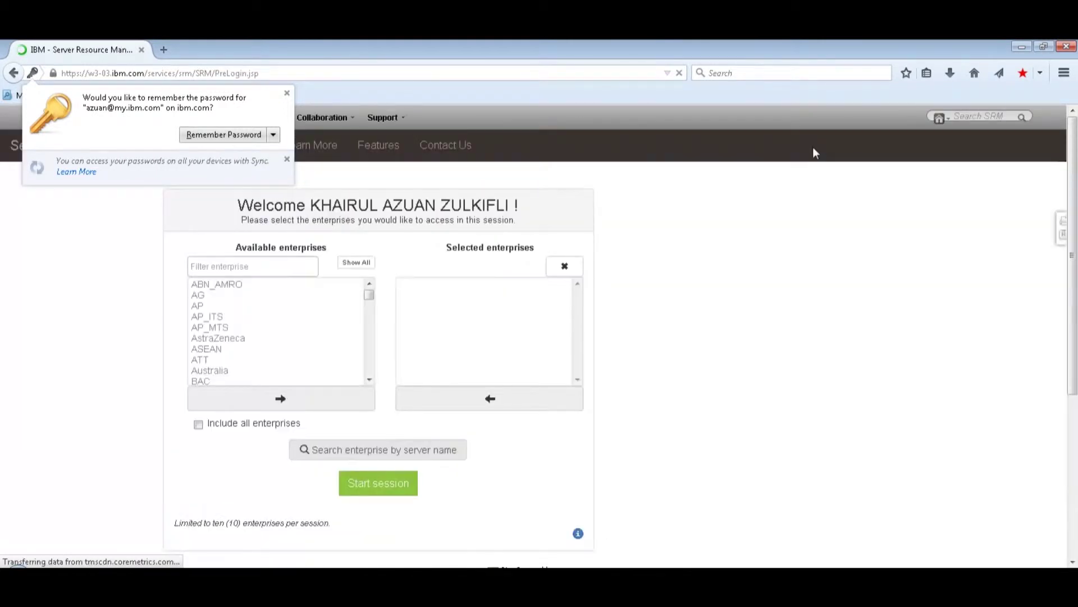
- Filter enterprises for ZDemo, move it to Selected enterprises, and start the session
{"action": "left_click", "coordinate": [267, 266]}
{"action": "type", "text": "zde"}
{"action": "left_click", "coordinate": [266, 288]}
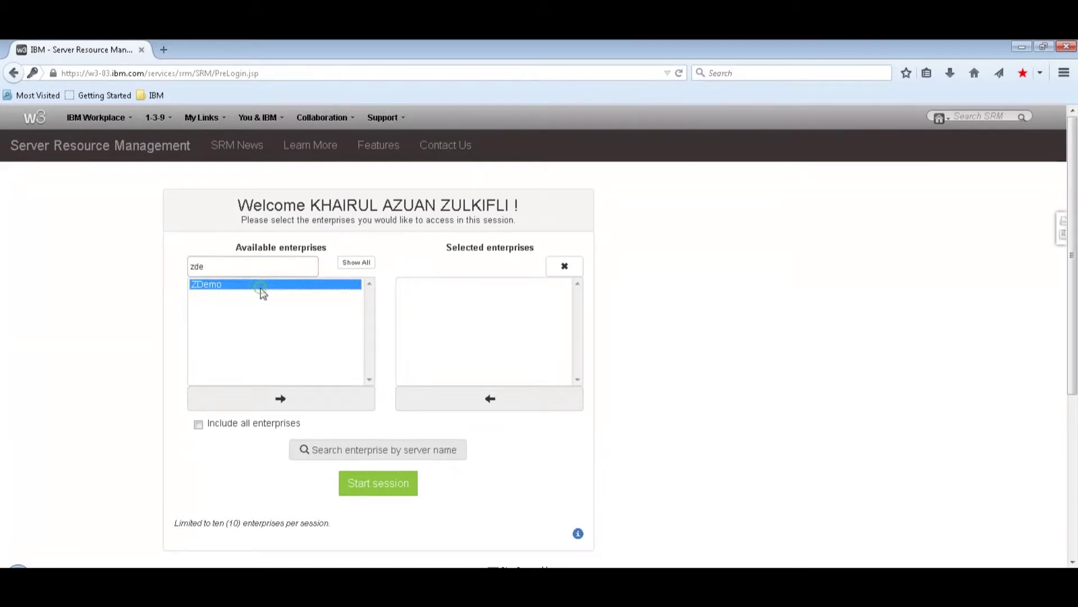
{"action": "left_click", "coordinate": [356, 486]}
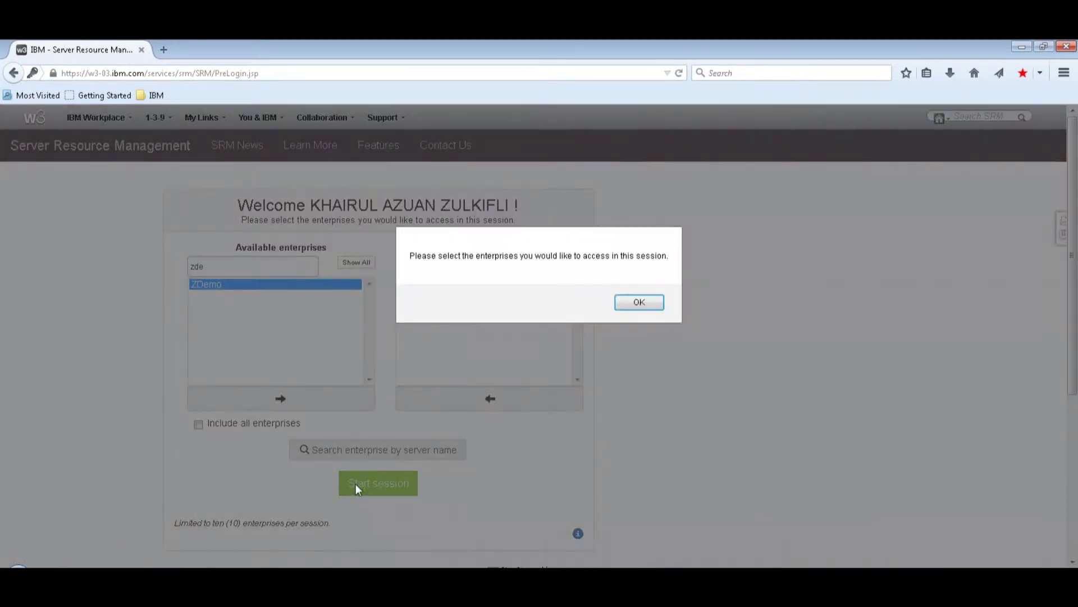
{"action": "left_click", "coordinate": [639, 302]}
{"action": "left_click", "coordinate": [360, 396]}
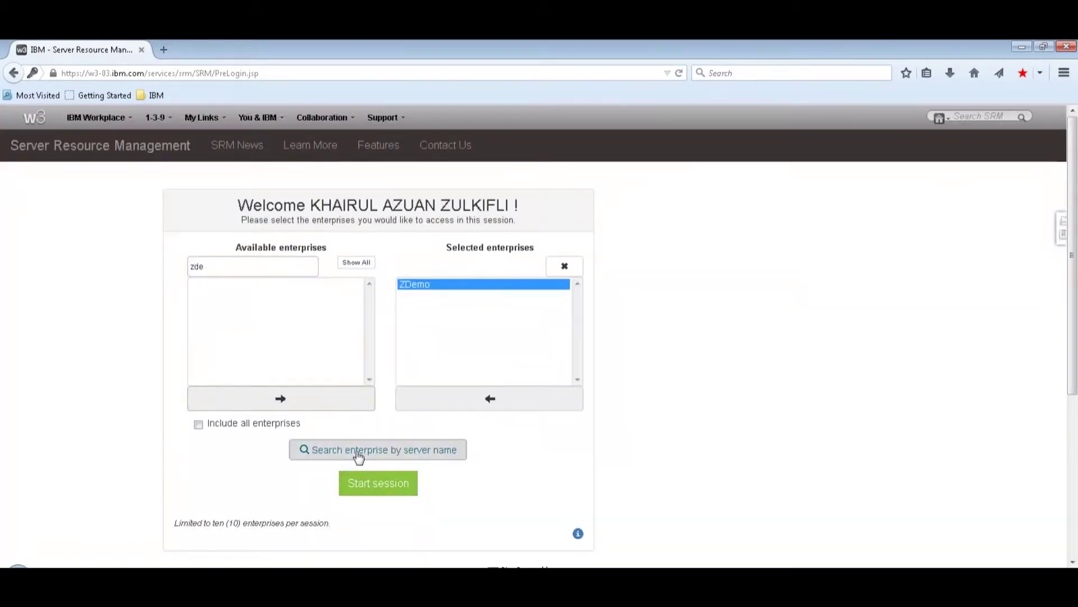
{"action": "left_click", "coordinate": [375, 486]}
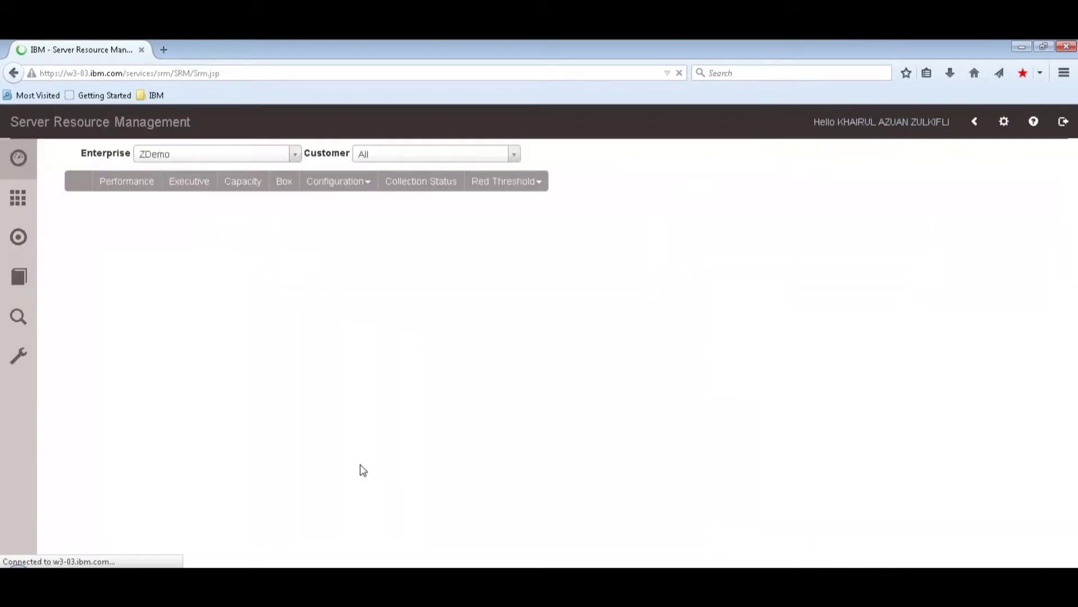
- Switch the dashboard's Customer from All to ZDemo by searching 'zde'
{"action": "left_click", "coordinate": [399, 163]}
{"action": "type", "text": "zde"}
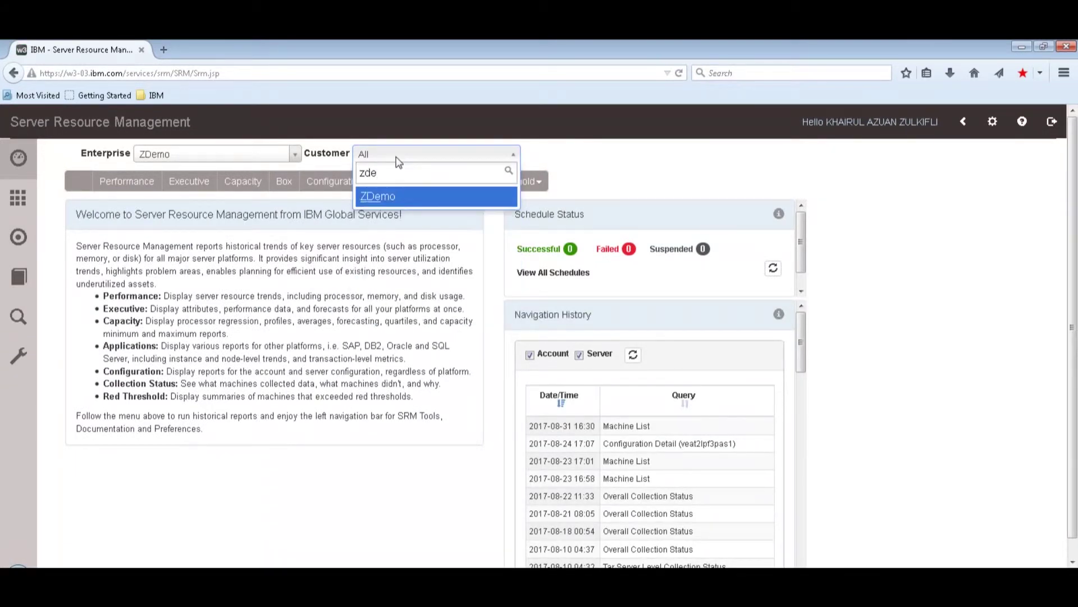
{"action": "key", "text": "Return"}
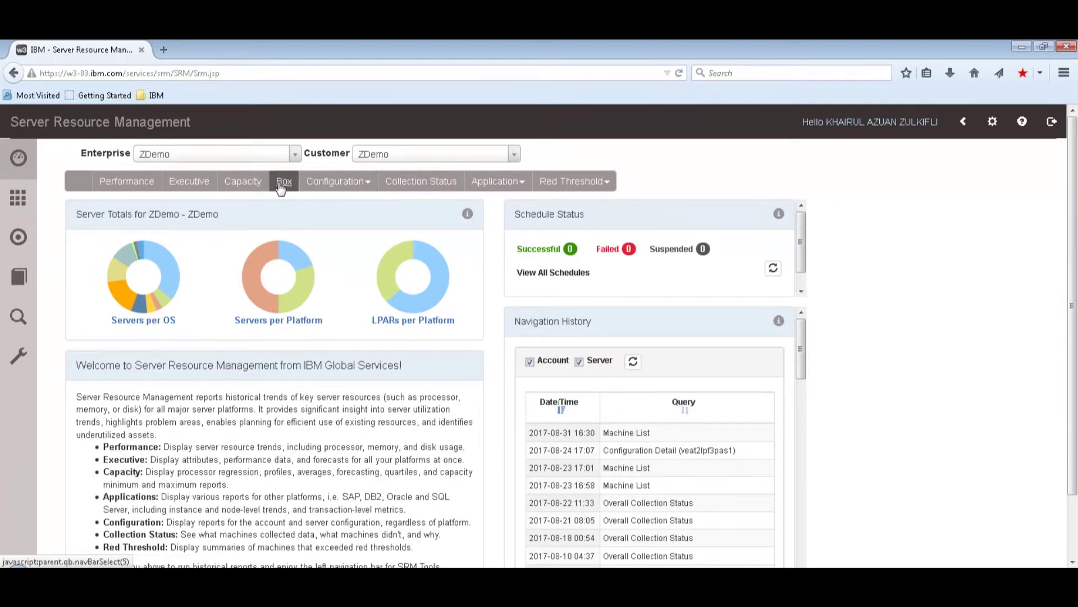
- Review Performance Reports' Frequency, Report Type and OS lists unchanged, then switch to Executive Reports
{"action": "left_click", "coordinate": [126, 181]}
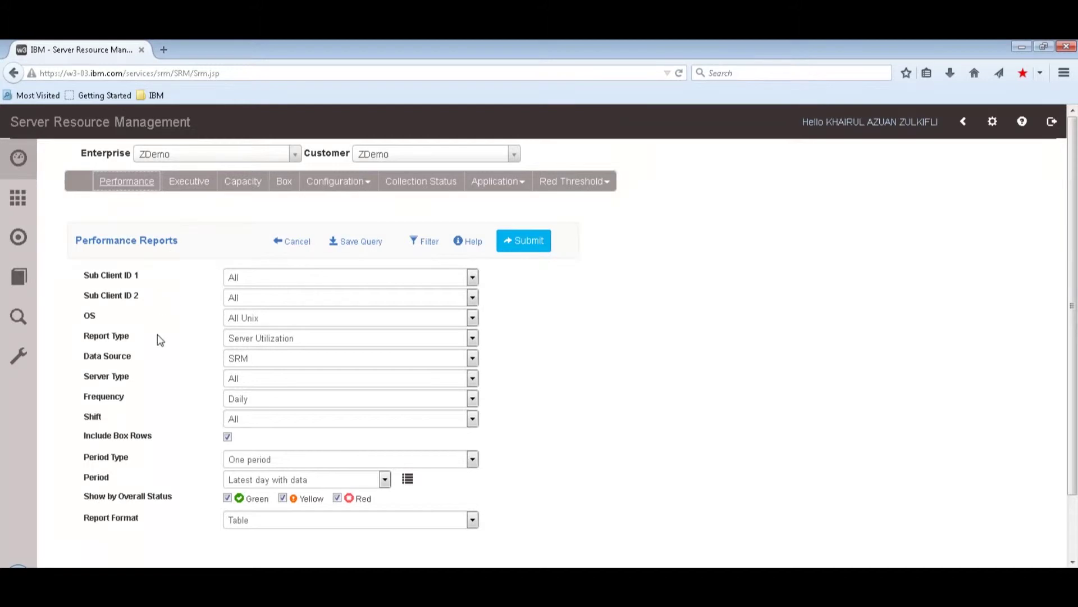
{"action": "left_click", "coordinate": [251, 401]}
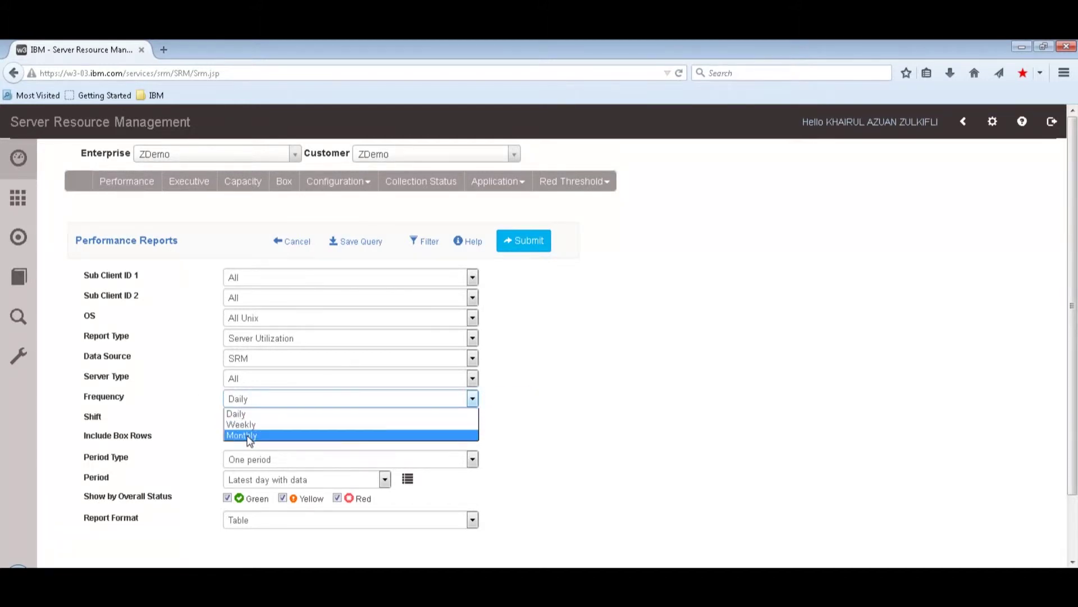
{"action": "left_click", "coordinate": [78, 401]}
{"action": "left_click", "coordinate": [231, 340]}
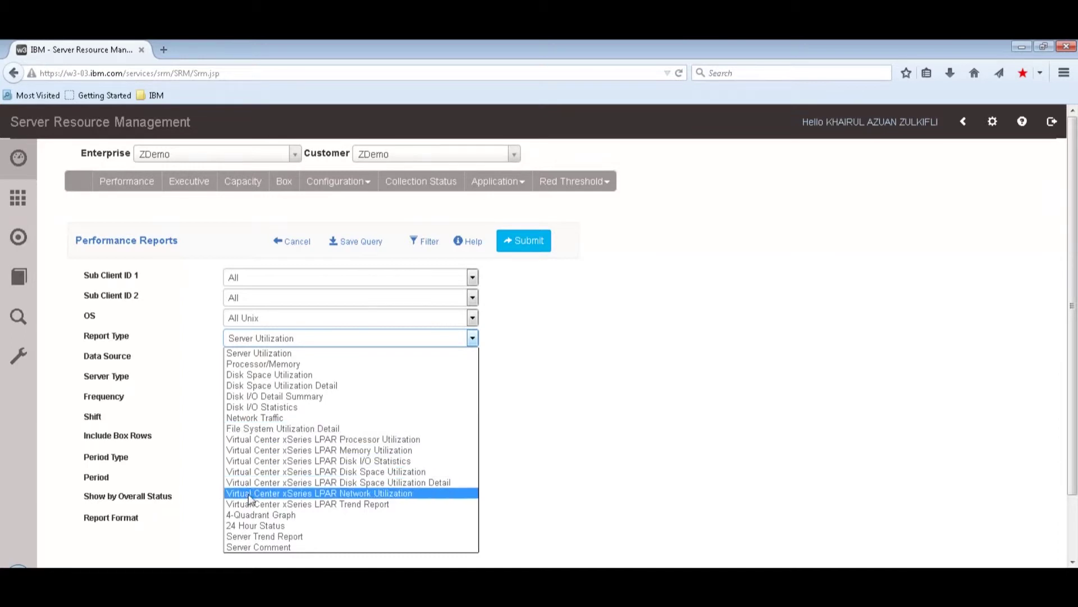
{"action": "left_click", "coordinate": [133, 403]}
{"action": "left_click", "coordinate": [266, 319]}
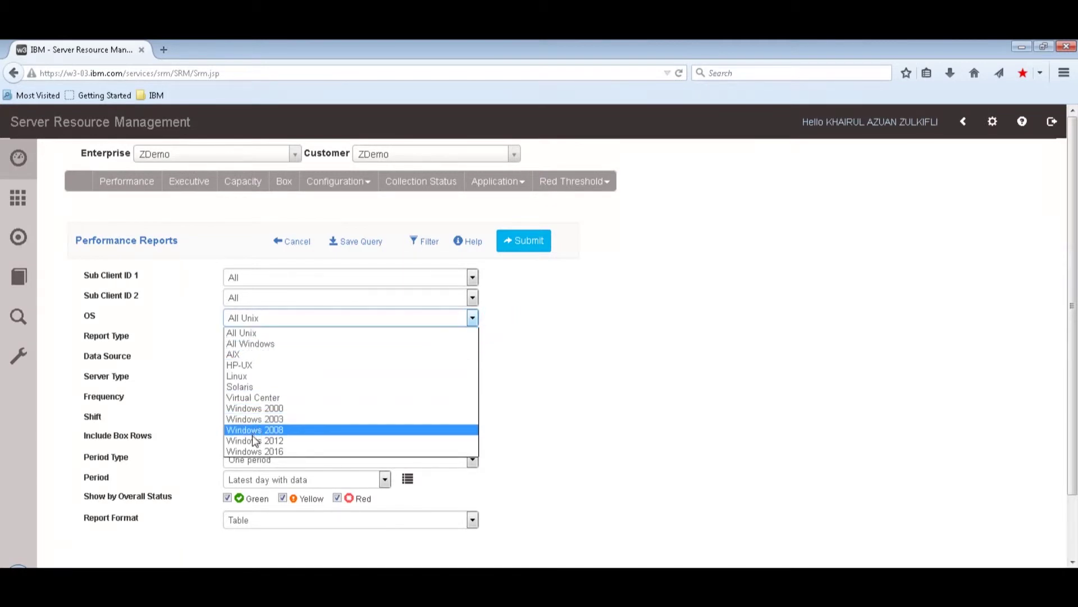
{"action": "left_click", "coordinate": [124, 357]}
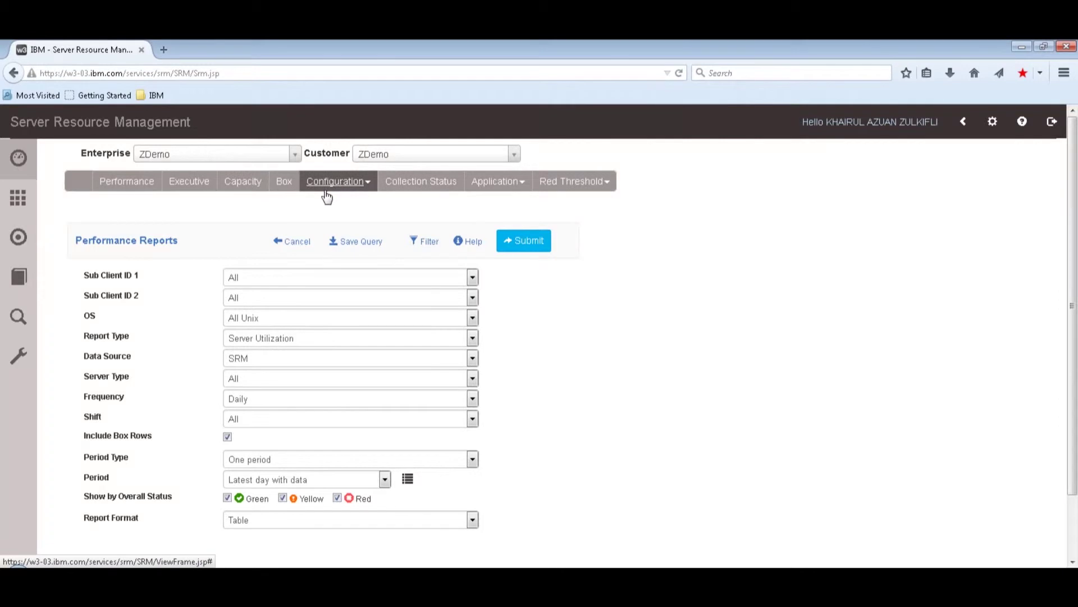
{"action": "left_click", "coordinate": [186, 189]}
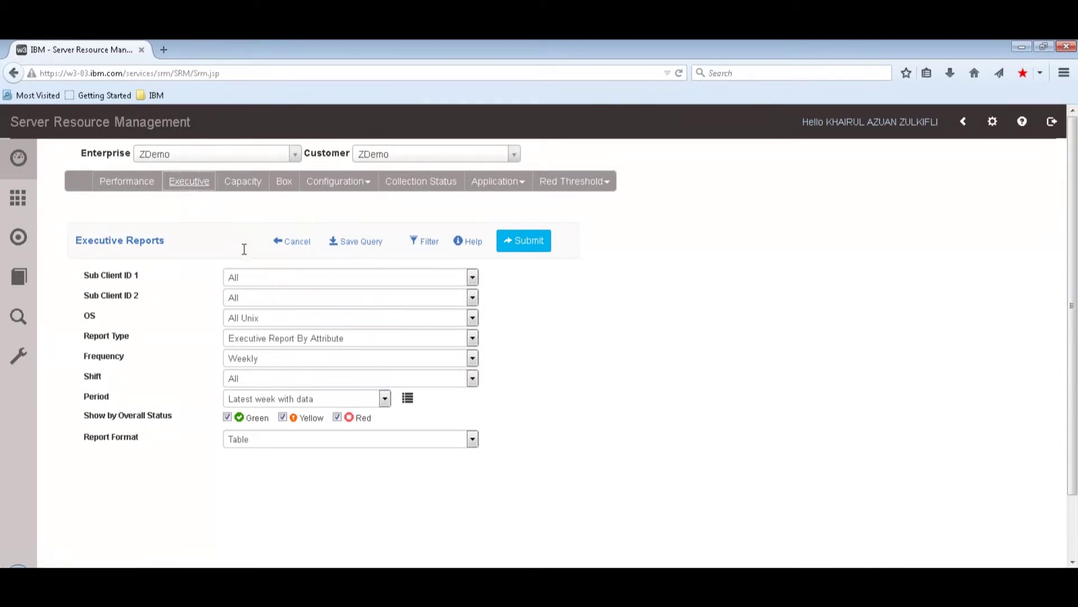
{"action": "left_click", "coordinate": [258, 339]}
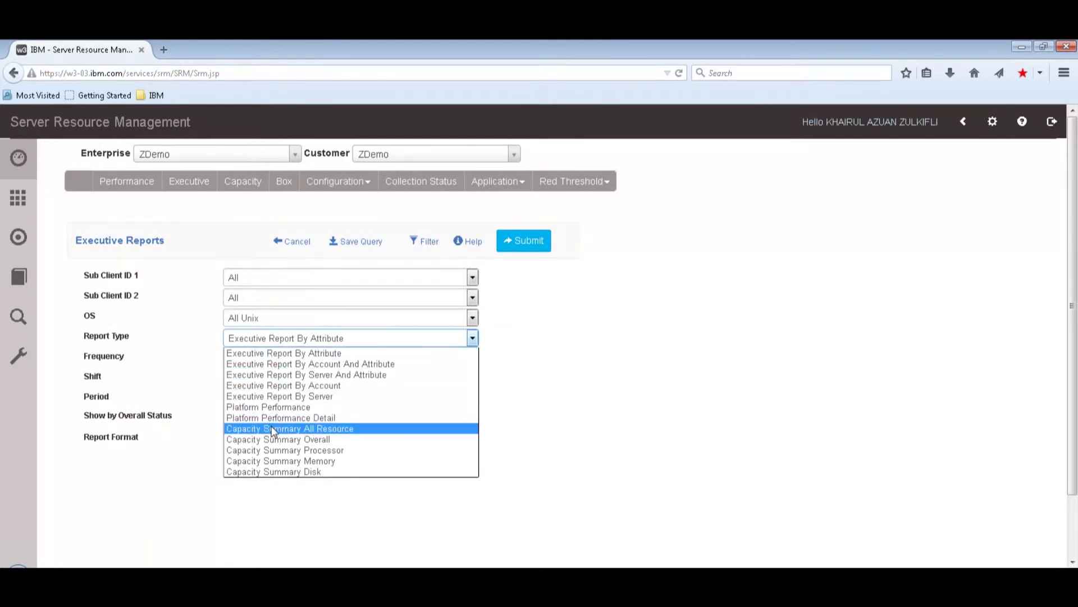
{"action": "left_click", "coordinate": [151, 358]}
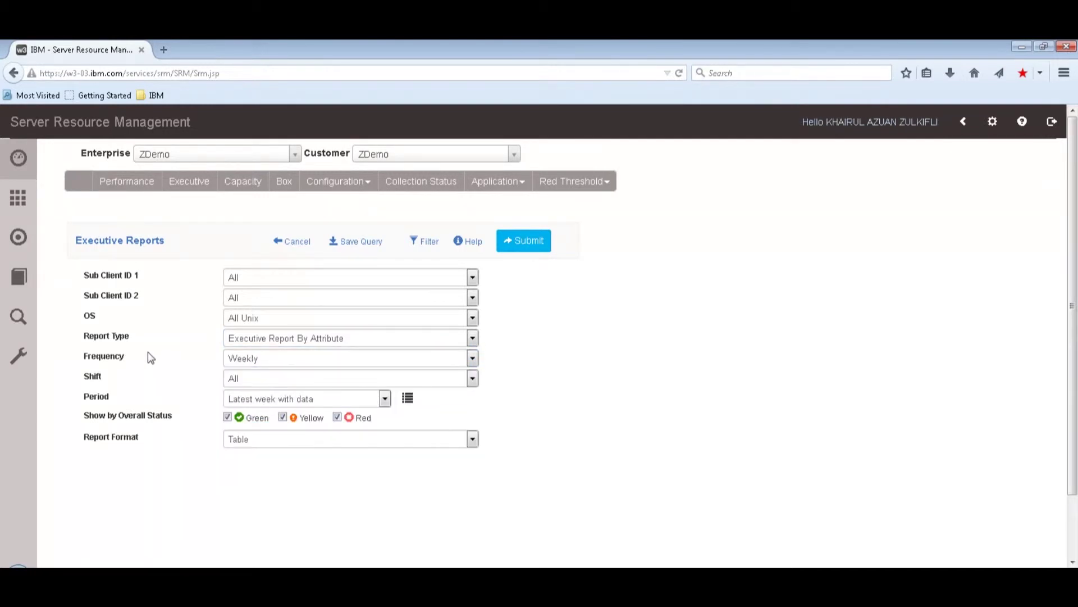
{"action": "left_click", "coordinate": [242, 318]}
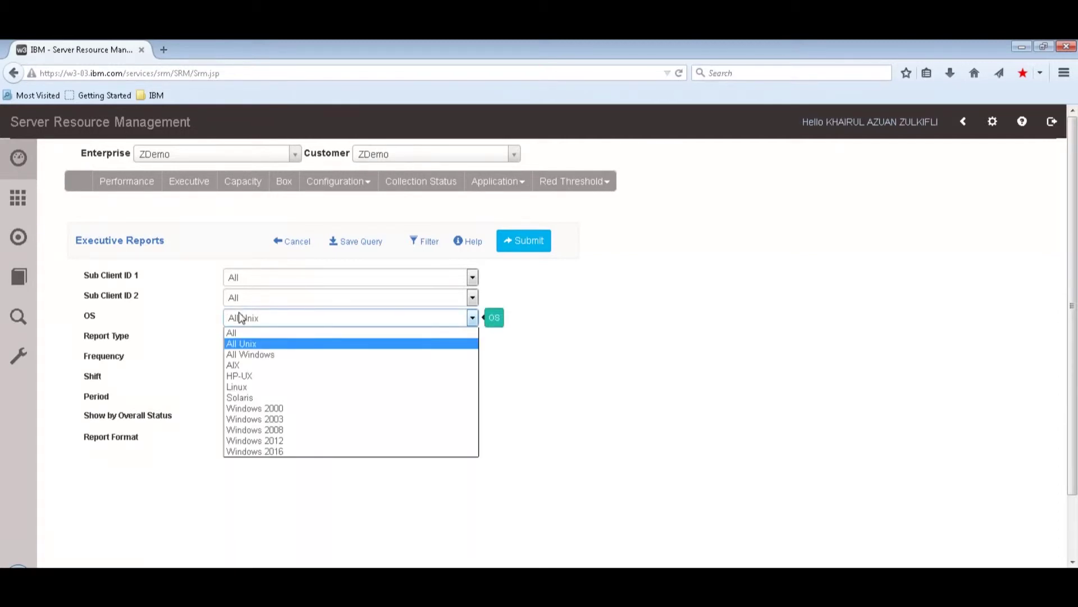
{"action": "left_click", "coordinate": [159, 310]}
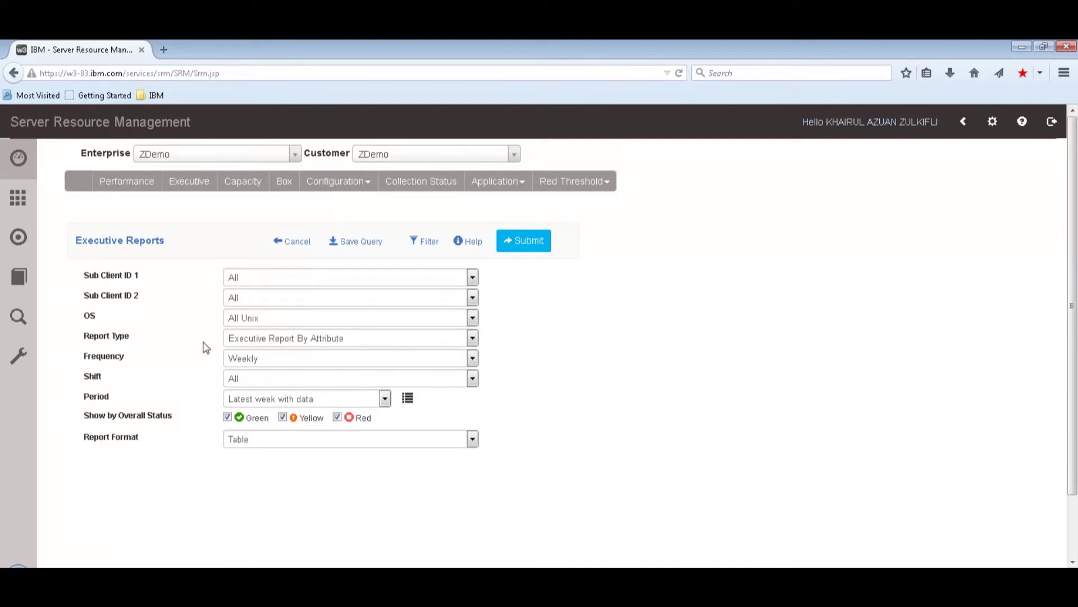
{"action": "left_click", "coordinate": [284, 181]}
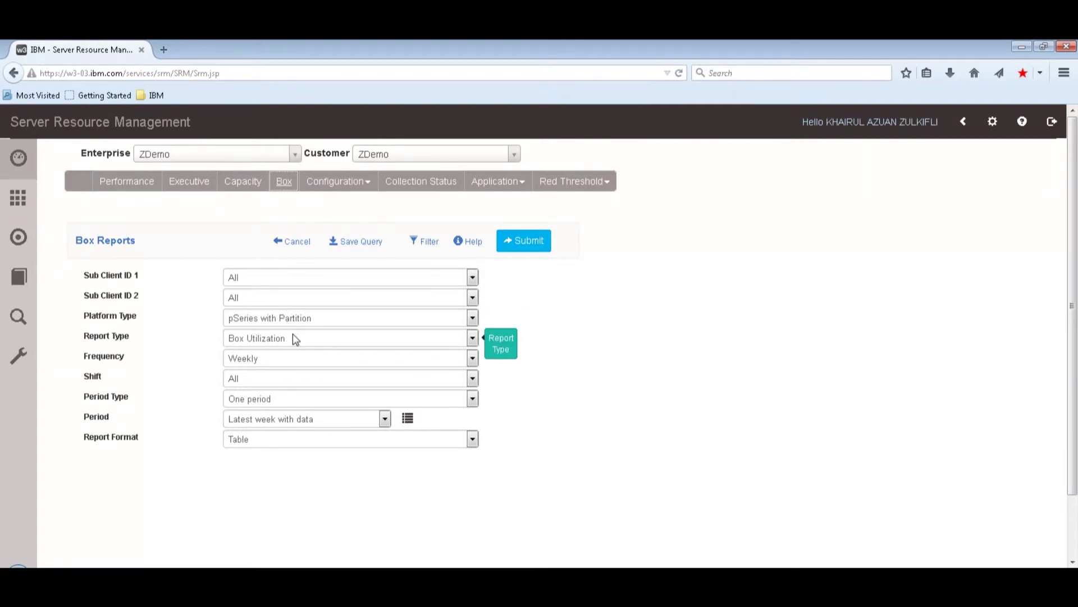
- Keep Box Reports' platform type as pSeries with Partition and open the Configuration report list
{"action": "left_click", "coordinate": [296, 318]}
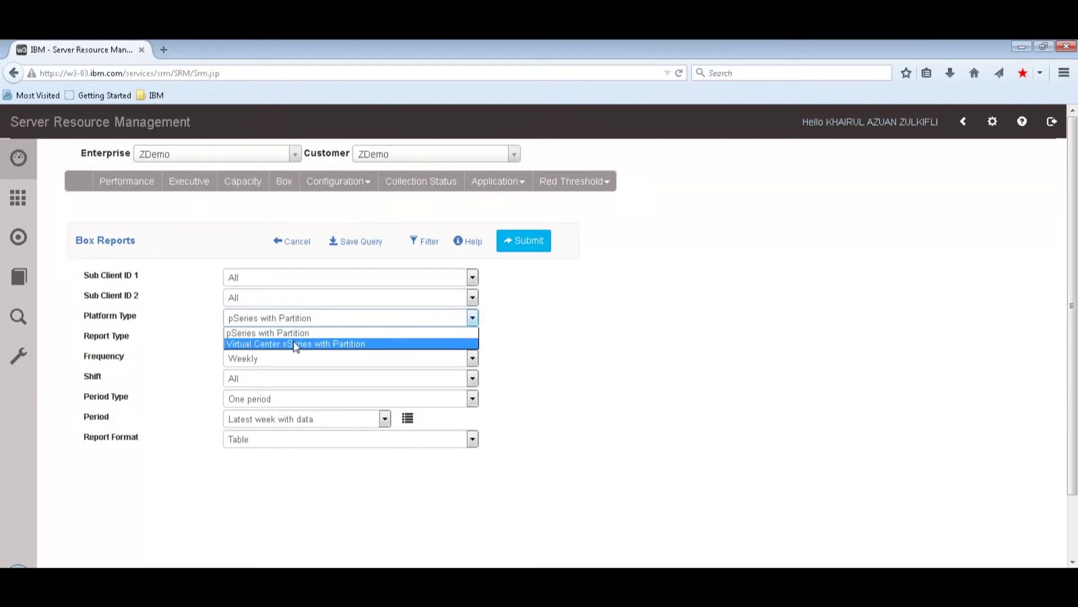
{"action": "left_click", "coordinate": [156, 326]}
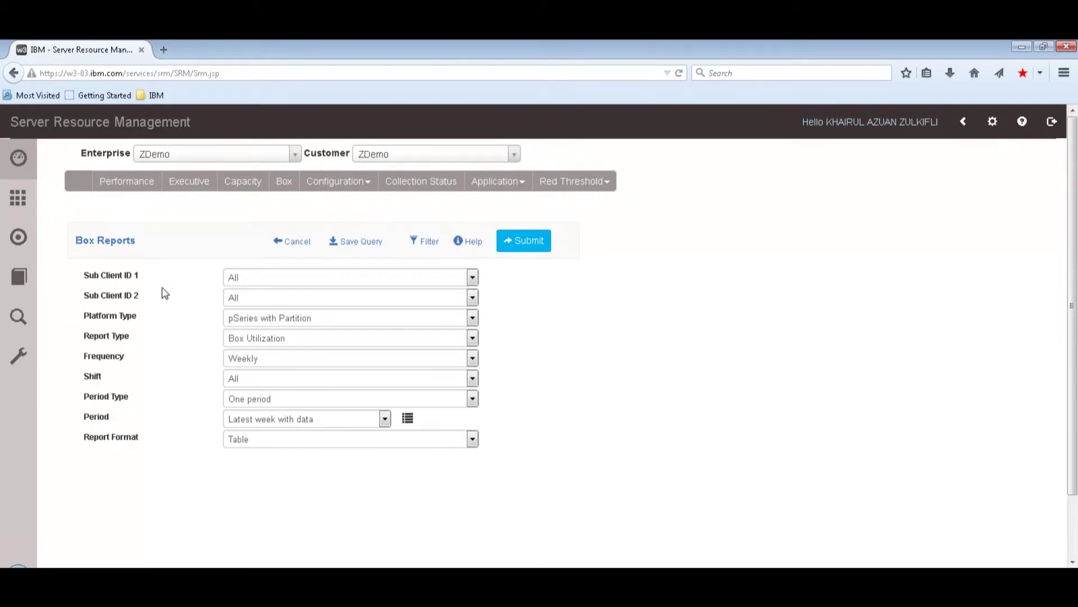
{"action": "left_click", "coordinate": [330, 185]}
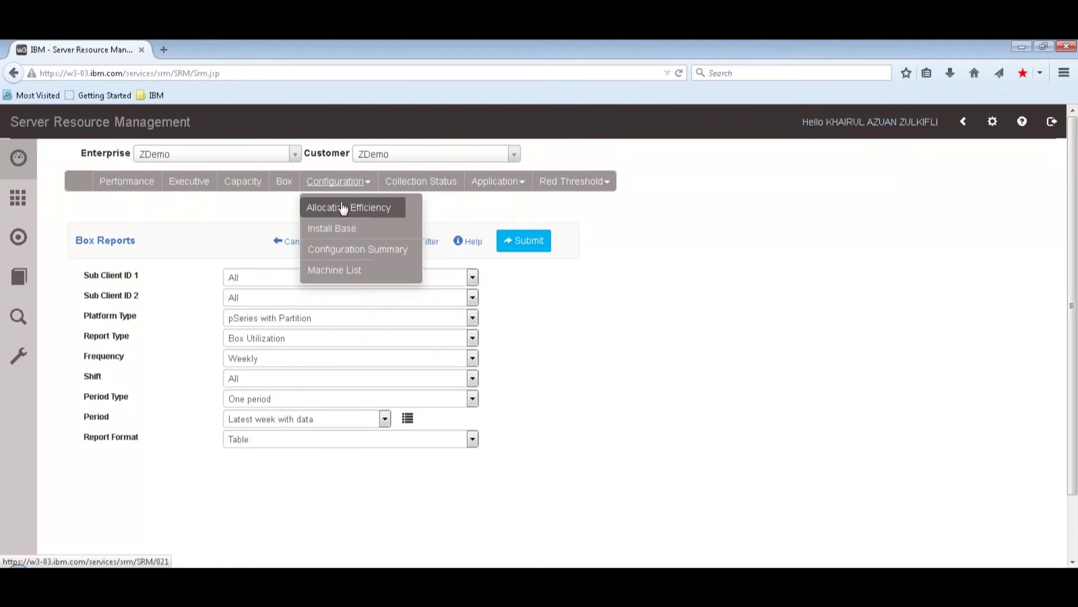
- Open Configuration Summary and keep OS All, Configuration Summary type and SRM data source
{"action": "left_click", "coordinate": [355, 250]}
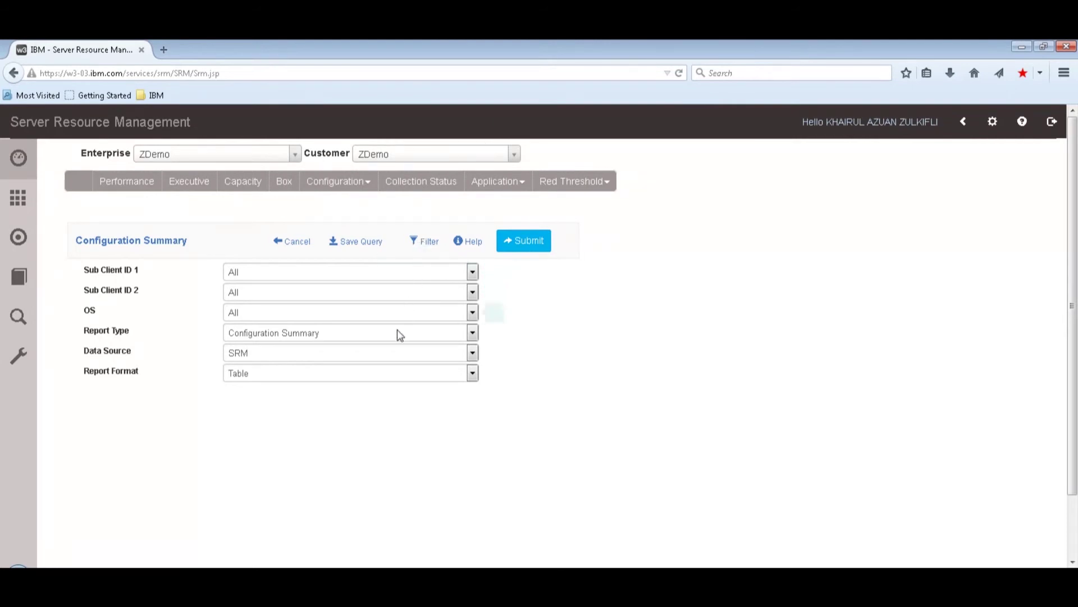
{"action": "left_click", "coordinate": [350, 333]}
{"action": "left_click", "coordinate": [356, 312]}
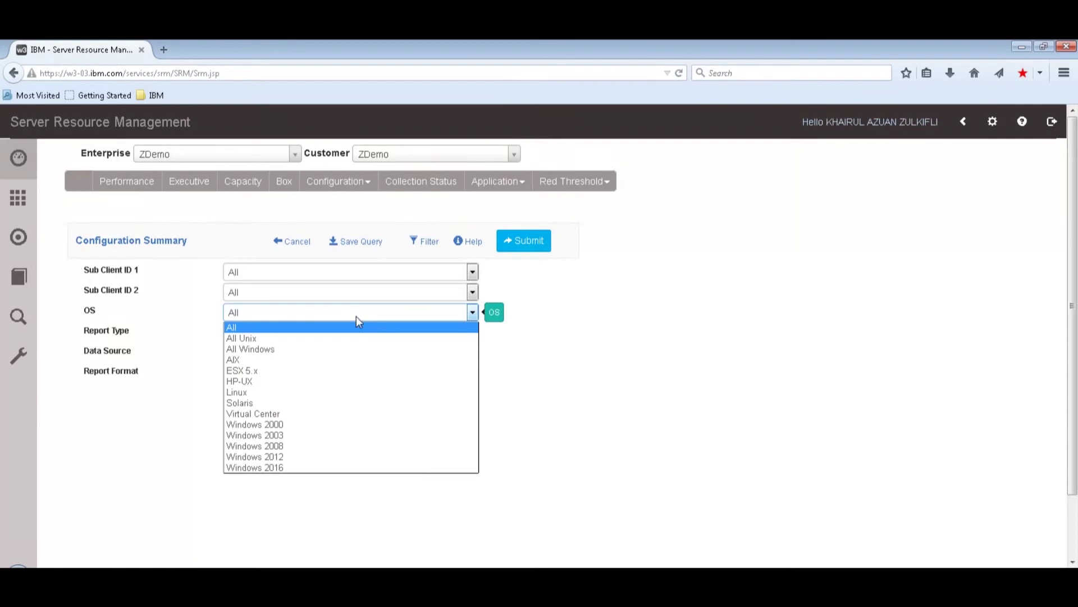
{"action": "left_click", "coordinate": [632, 331]}
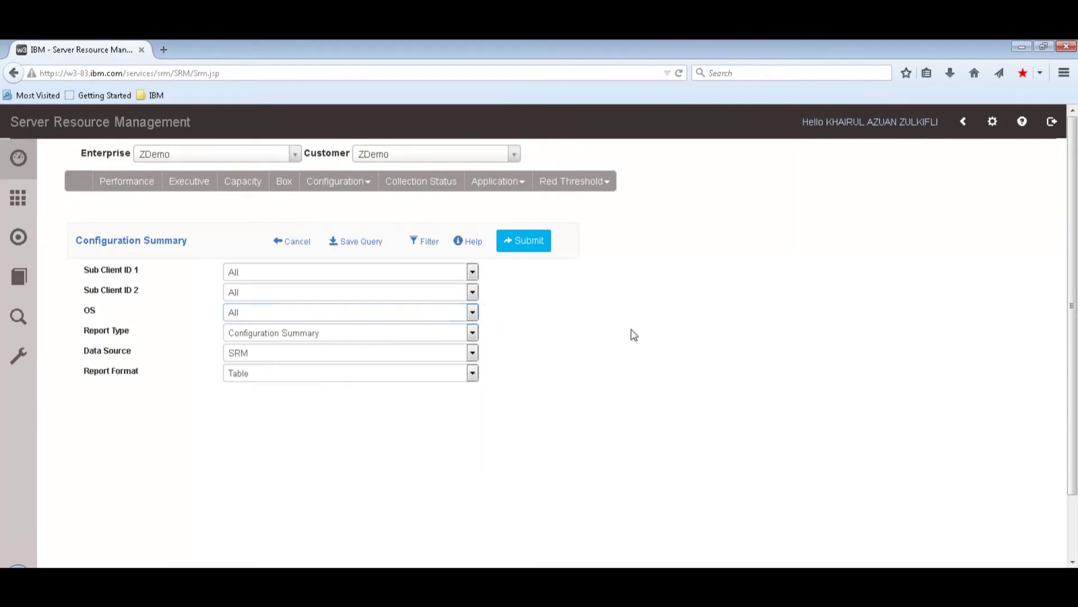
{"action": "left_click", "coordinate": [436, 352]}
{"action": "left_click", "coordinate": [609, 357]}
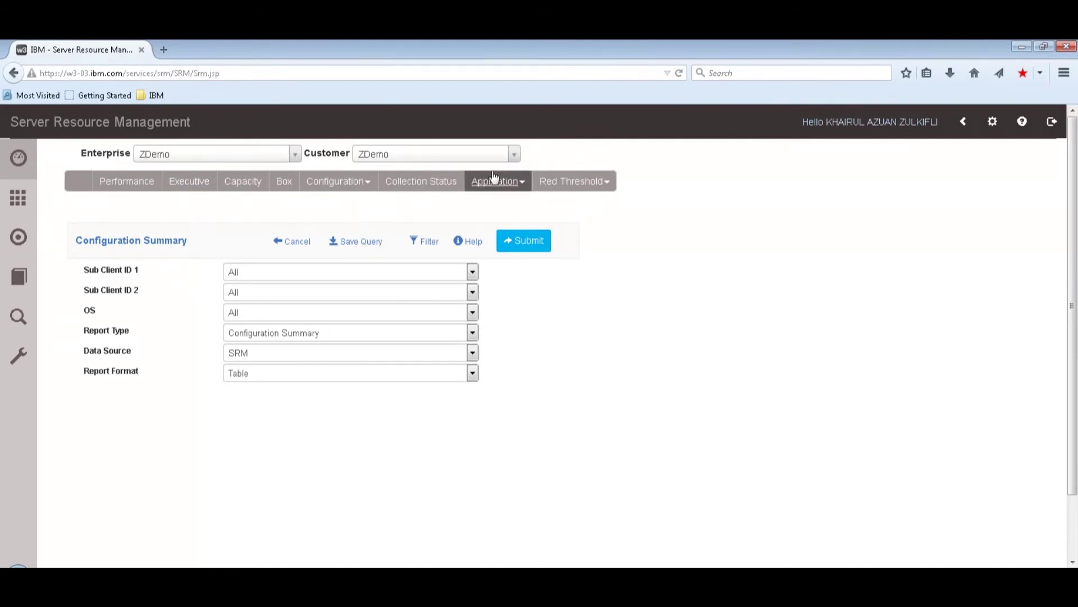
- Open the Collection Status form, keeping Overall Collection Status as the report type
{"action": "left_click", "coordinate": [460, 190]}
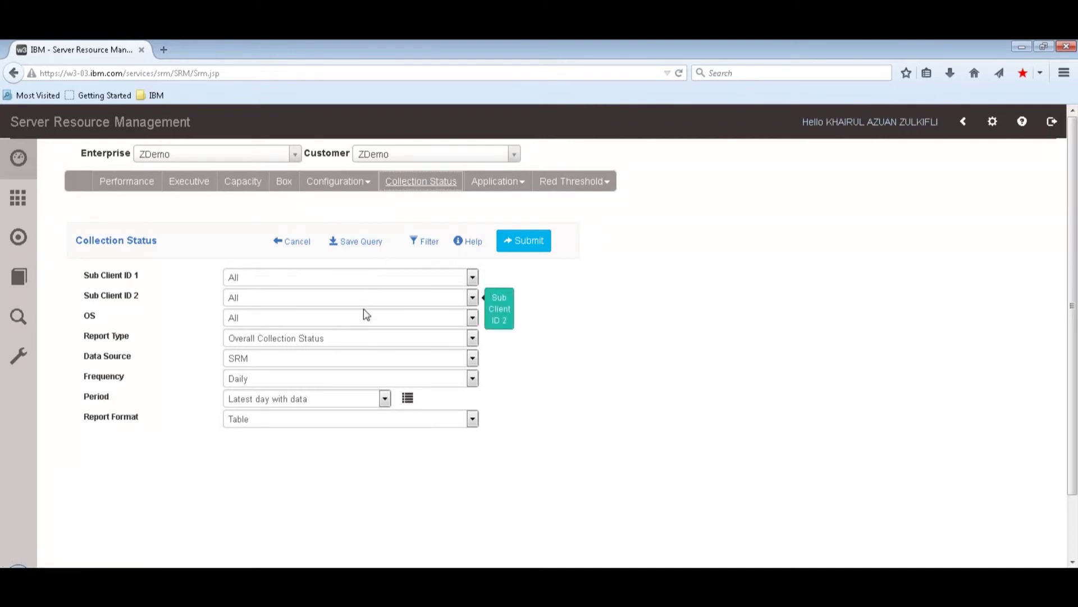
{"action": "left_click", "coordinate": [359, 338]}
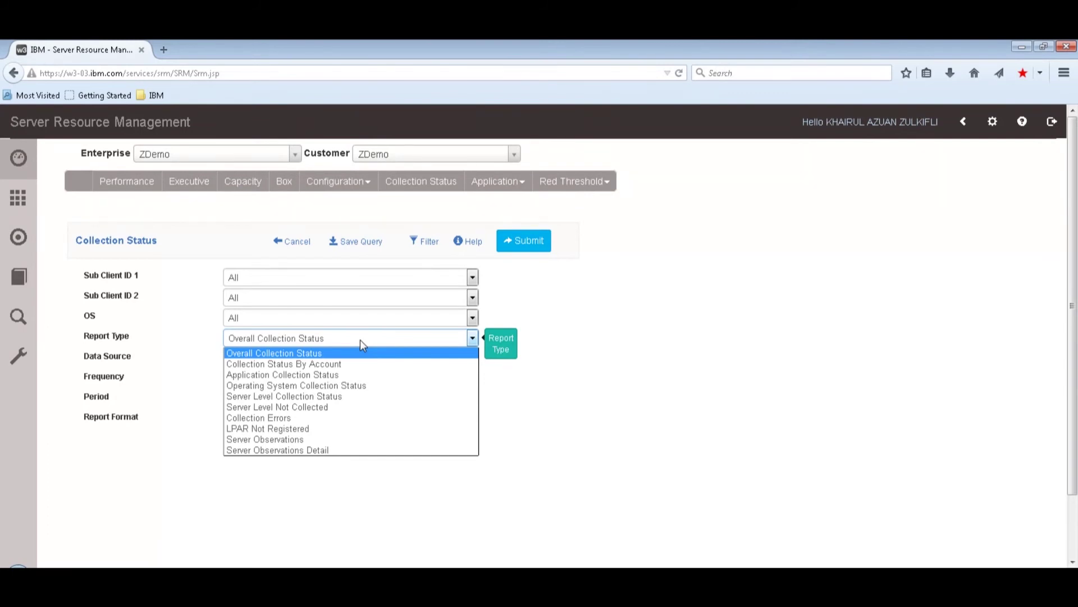
{"action": "left_click", "coordinate": [350, 350]}
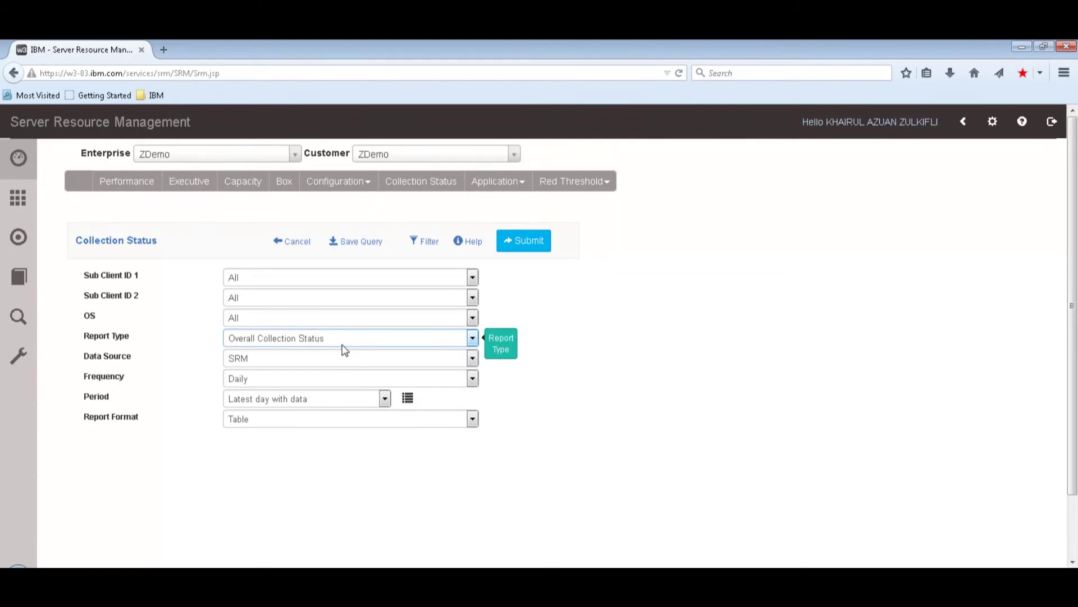
- Submit the daily Overall Collection Status report and scroll through its per-platform table
{"action": "left_click", "coordinate": [524, 241]}
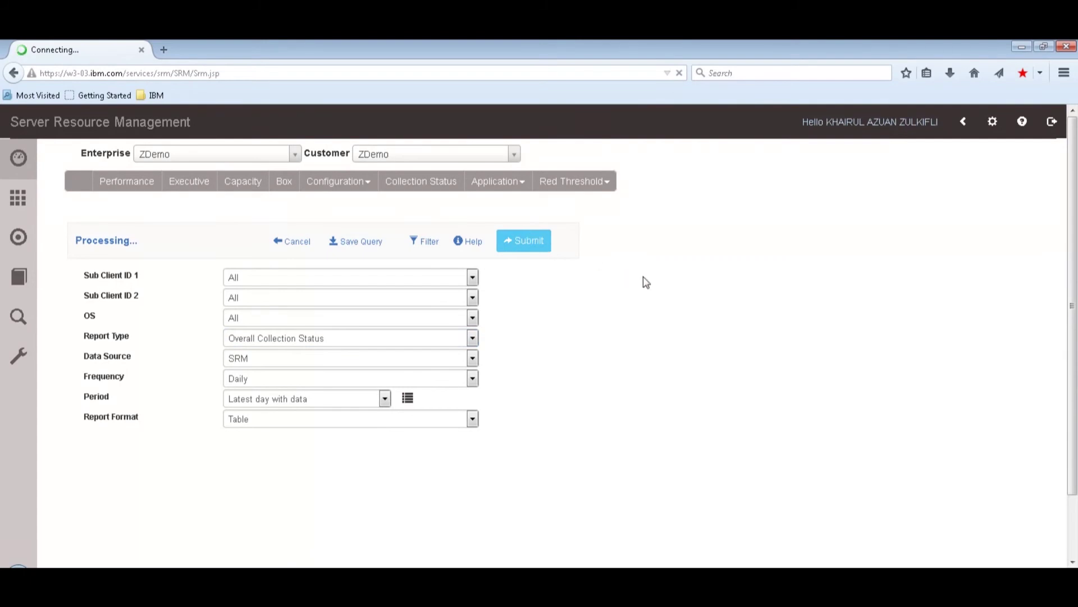
{"action": "scroll", "coordinate": [640, 281], "scroll_direction": "down", "scroll_amount": 2}
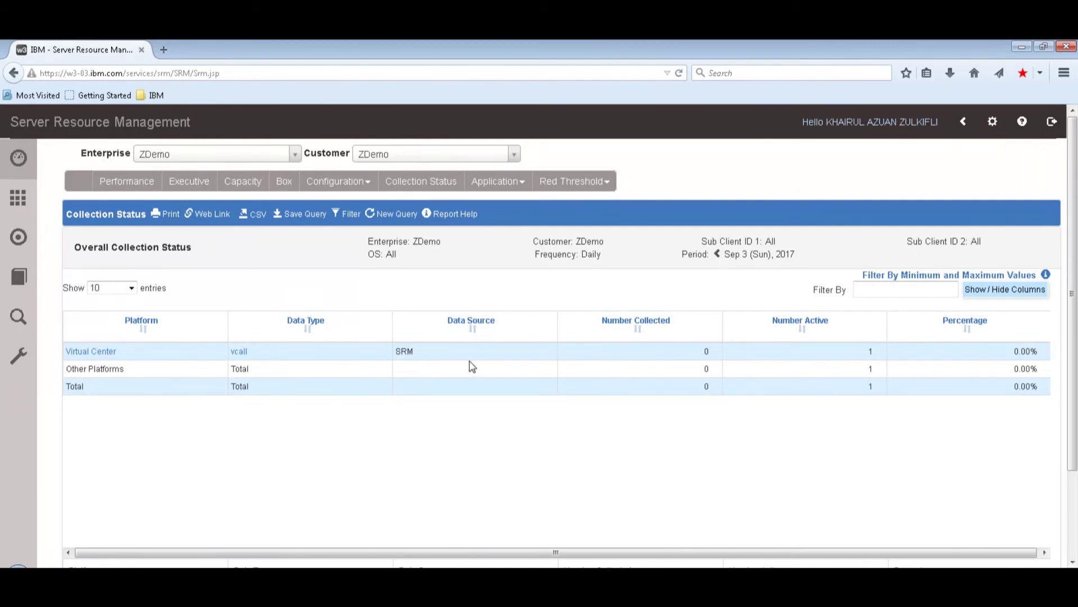
{"action": "scroll", "coordinate": [295, 466], "scroll_direction": "down", "scroll_amount": 3}
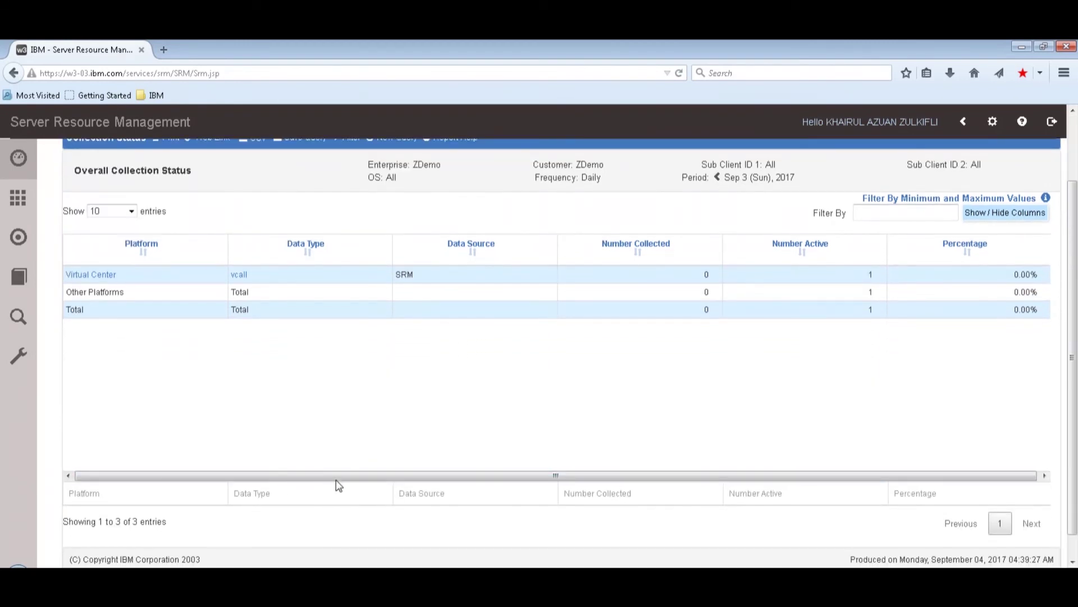